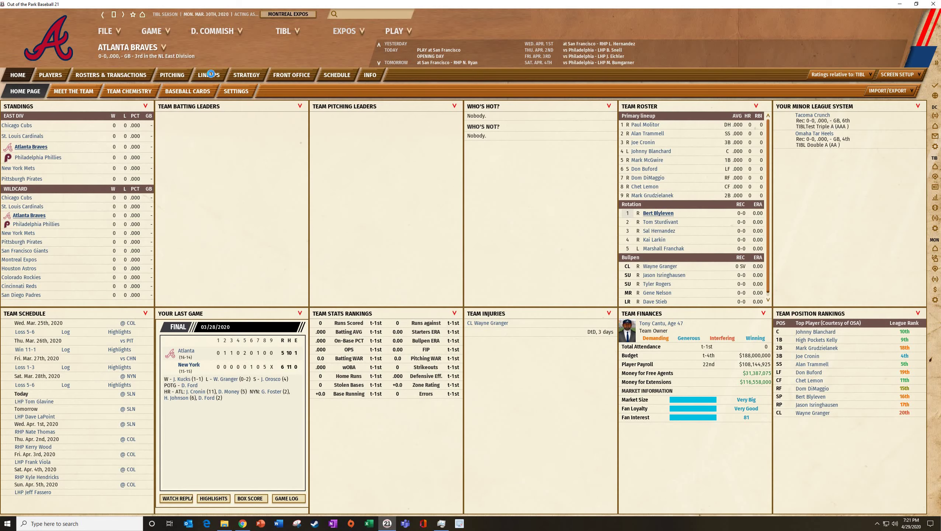
Open the Braves LINEUPS page on the VS RHP + DH lineup, with Molitor leading off at DH.
left_click(211, 74)
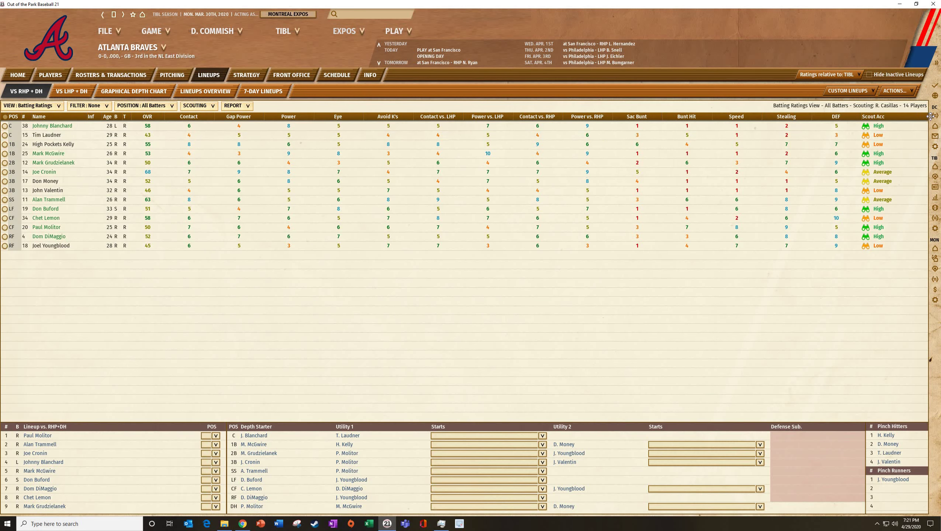
Clear all lineups and all depth charts, checking that VS LHP + DH is empty too.
left_click(901, 91)
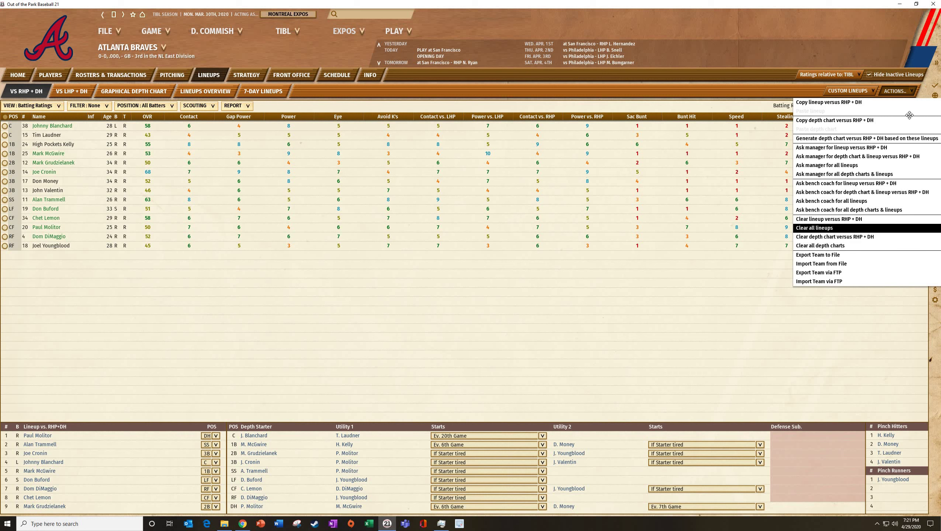
left_click(854, 228)
left_click(901, 90)
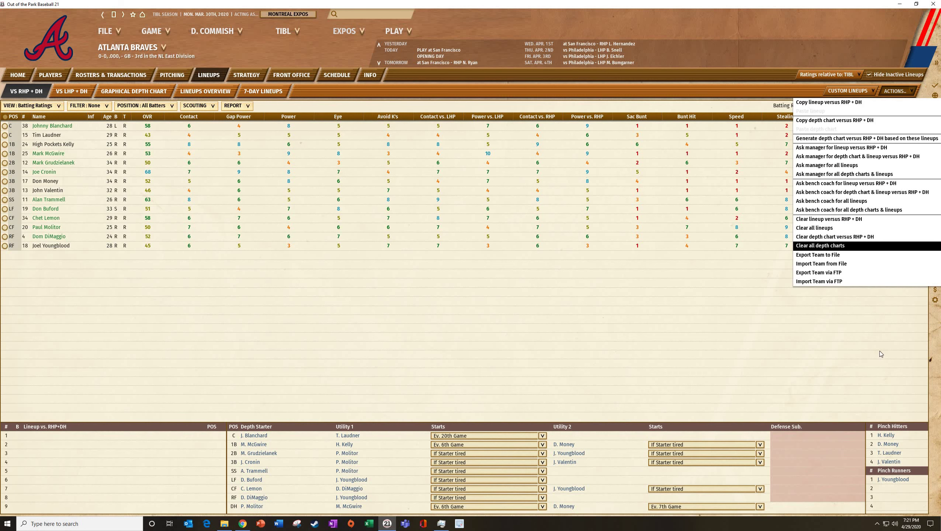
left_click(859, 244)
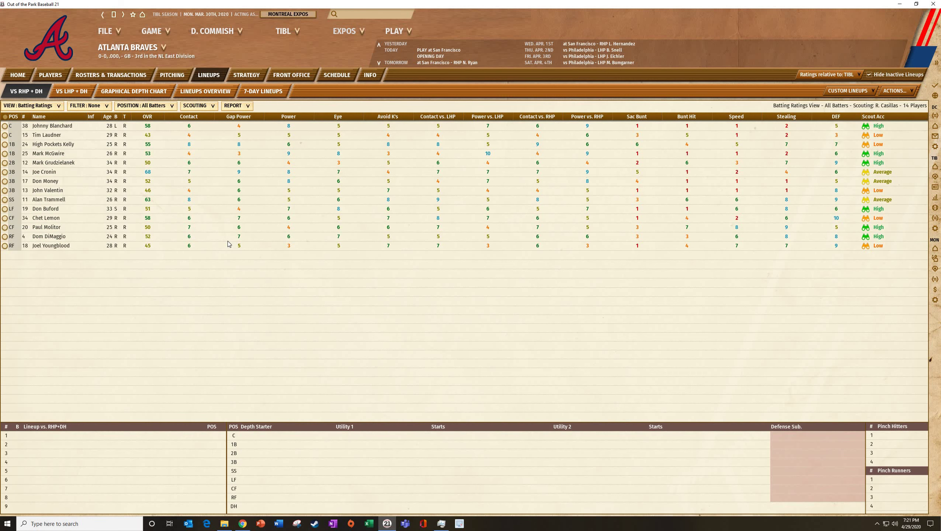
left_click(74, 95)
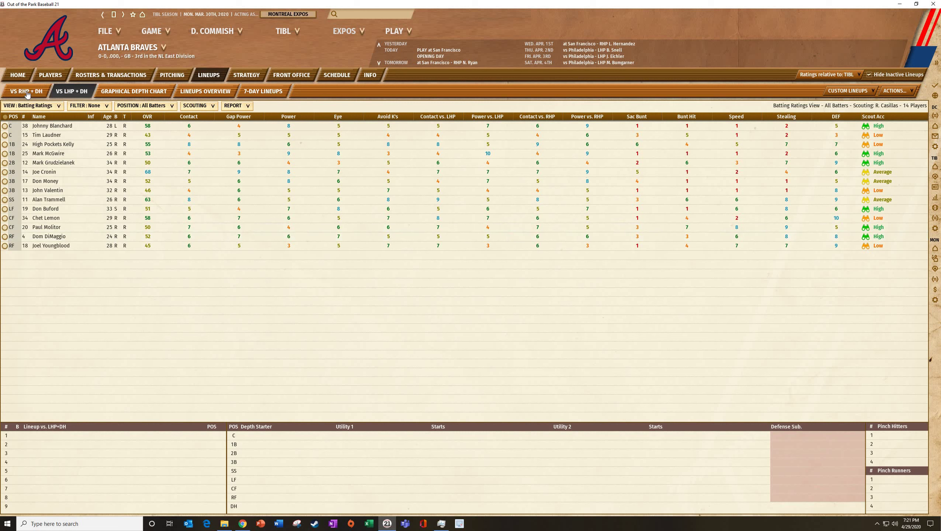
left_click(27, 92)
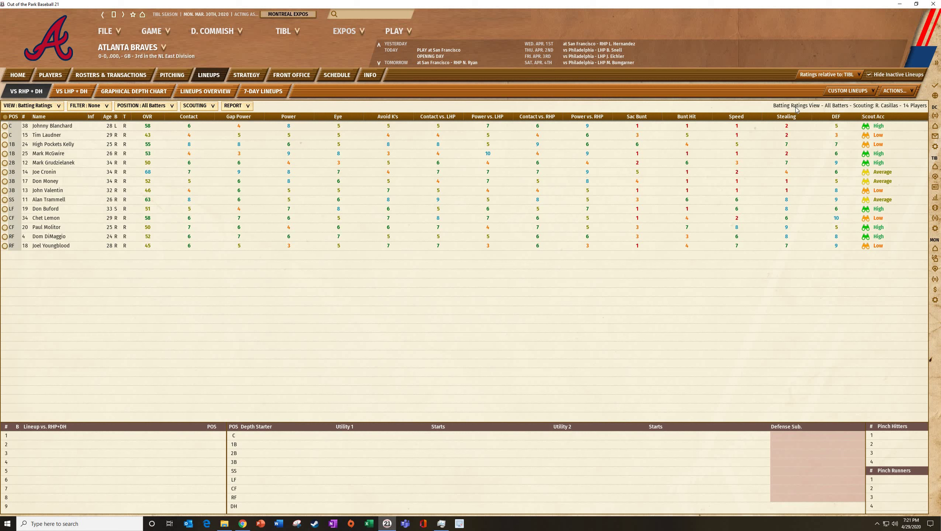
left_click(898, 91)
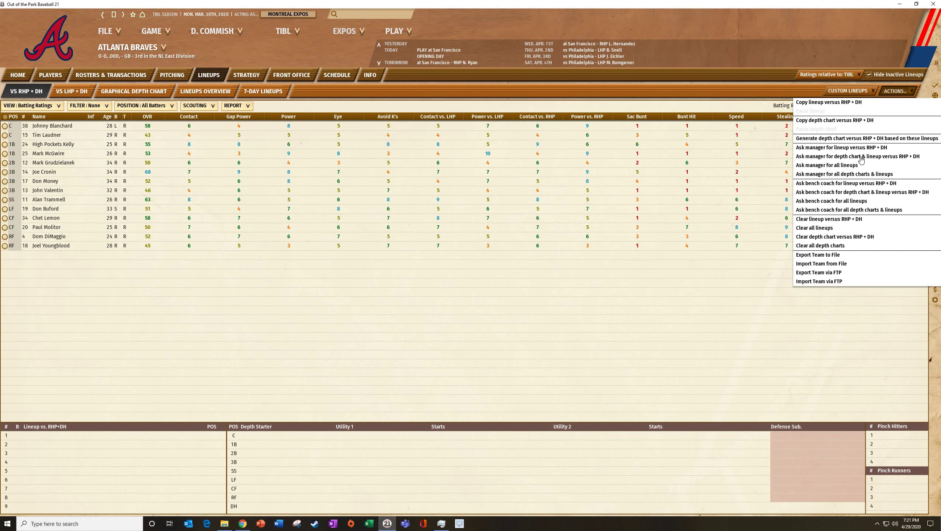
left_click(852, 211)
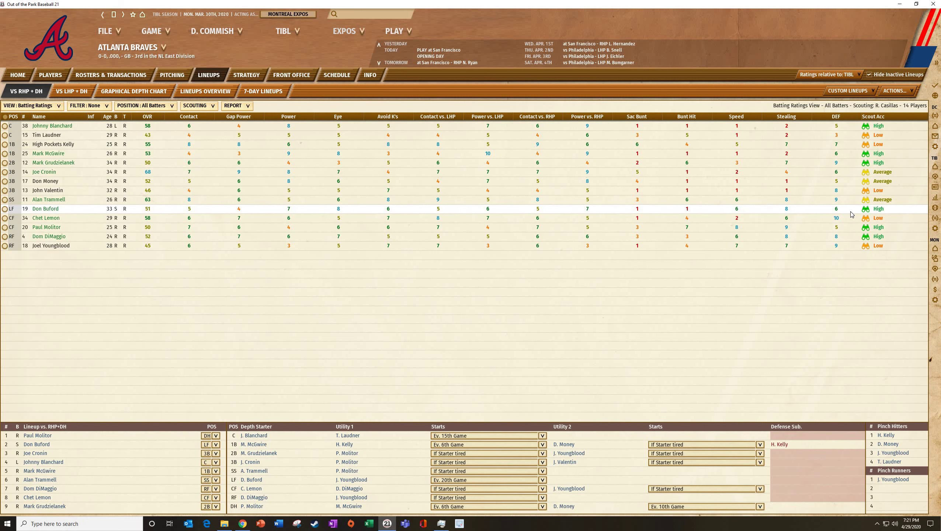
left_click(823, 220)
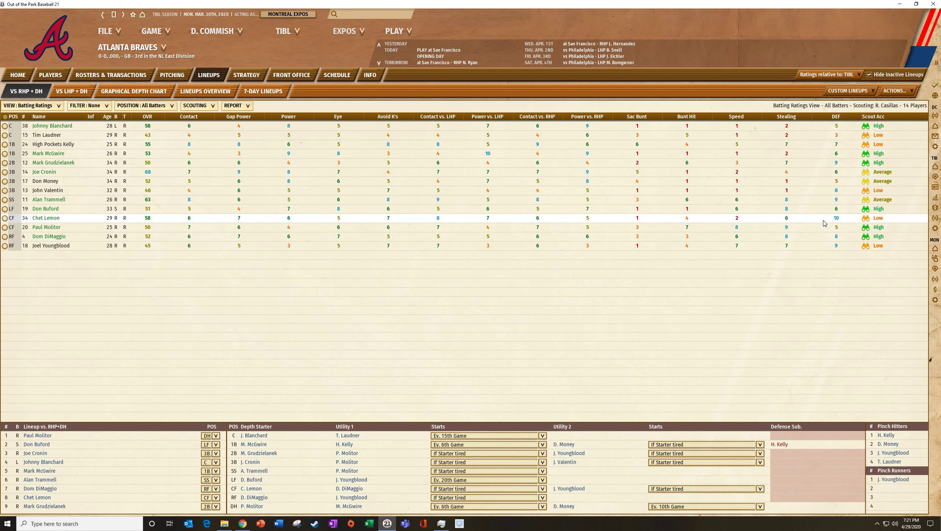
left_click(893, 89)
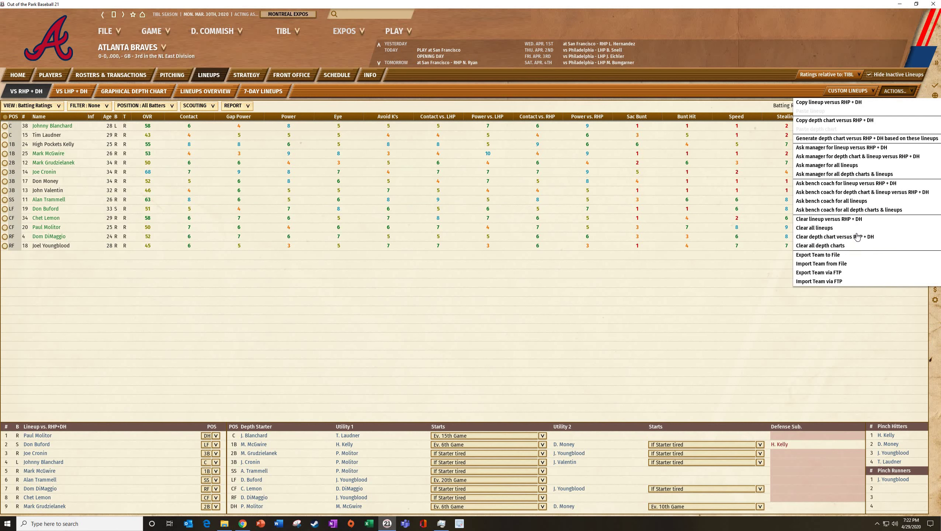
left_click(854, 245)
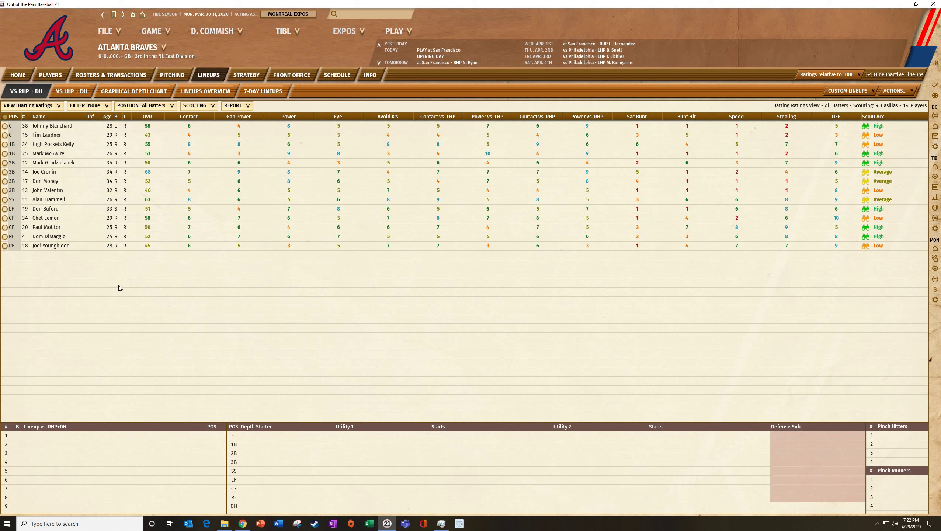
Bat Molitor third, Cronin fourth and Lemon fifth in the RHP lineup.
left_click_drag(56, 228, 47, 454)
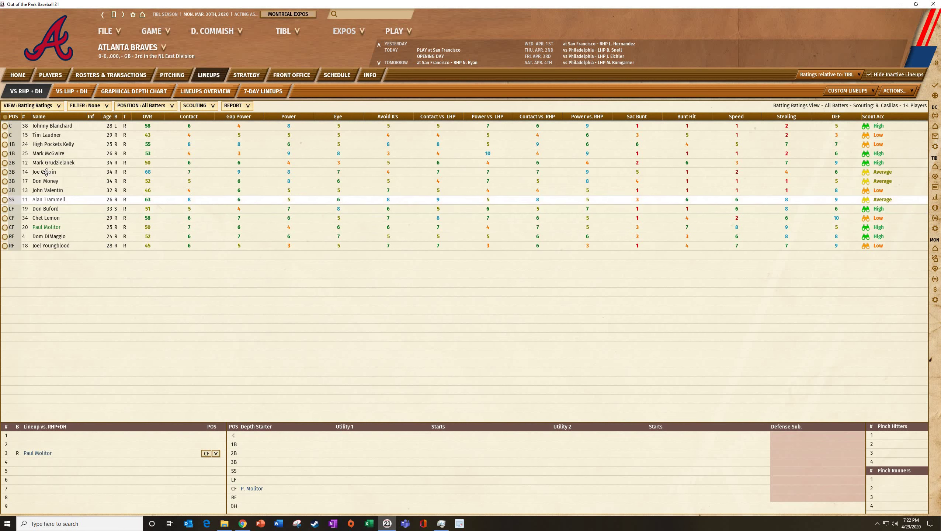
left_click_drag(48, 172, 47, 196)
left_click_drag(46, 457, 109, 262)
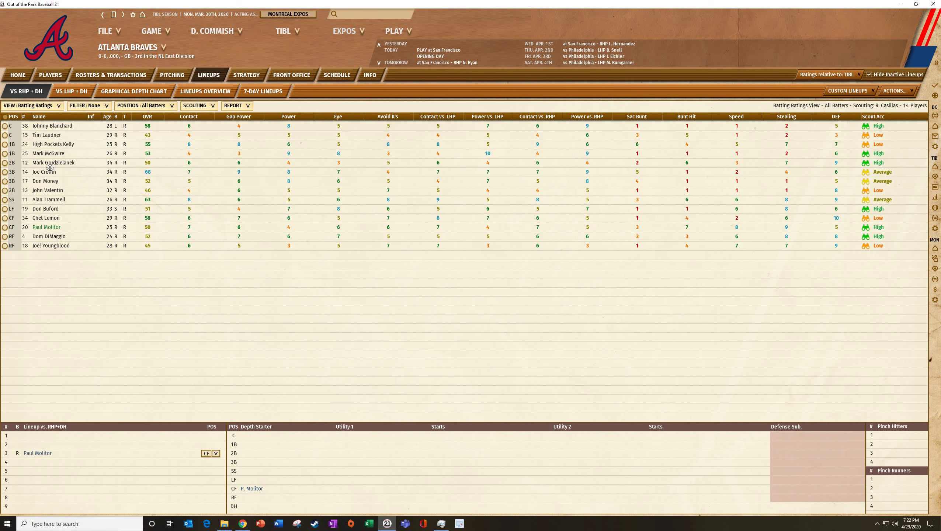
left_click_drag(50, 168, 308, 339)
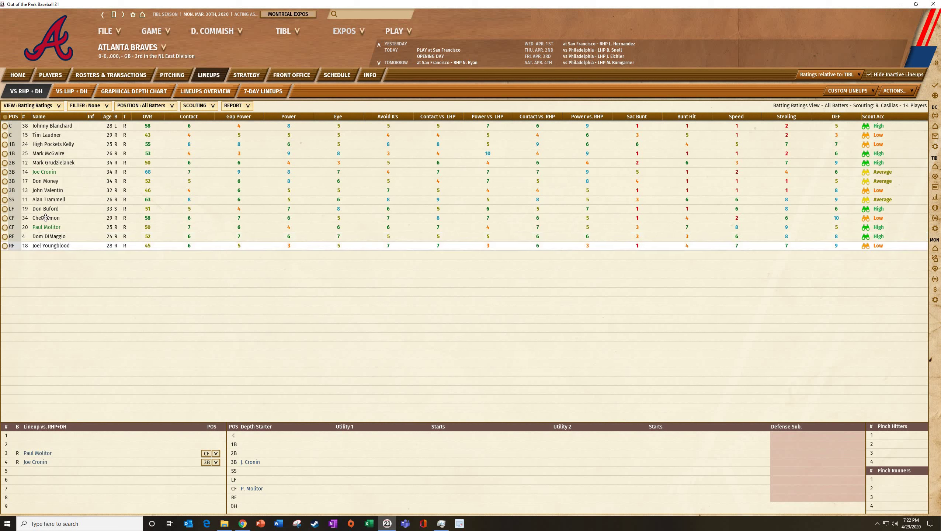
left_click_drag(46, 217, 42, 471)
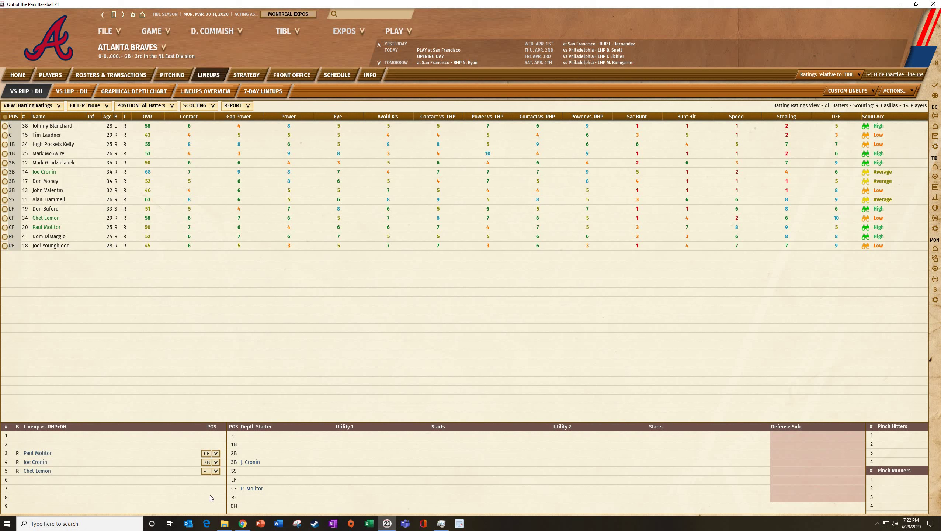
Play Chet Lemon in center field and Paul Molitor at second base.
left_click(215, 471)
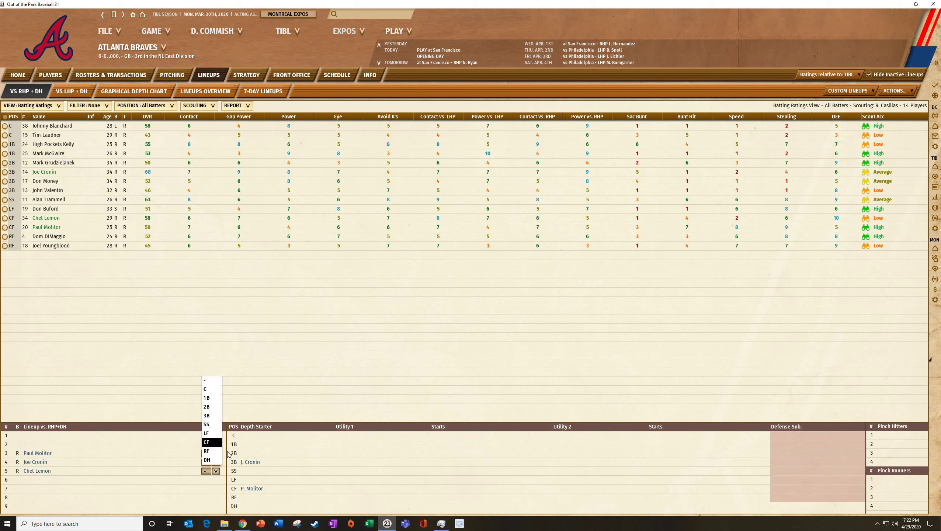
left_click(211, 443)
left_click(216, 454)
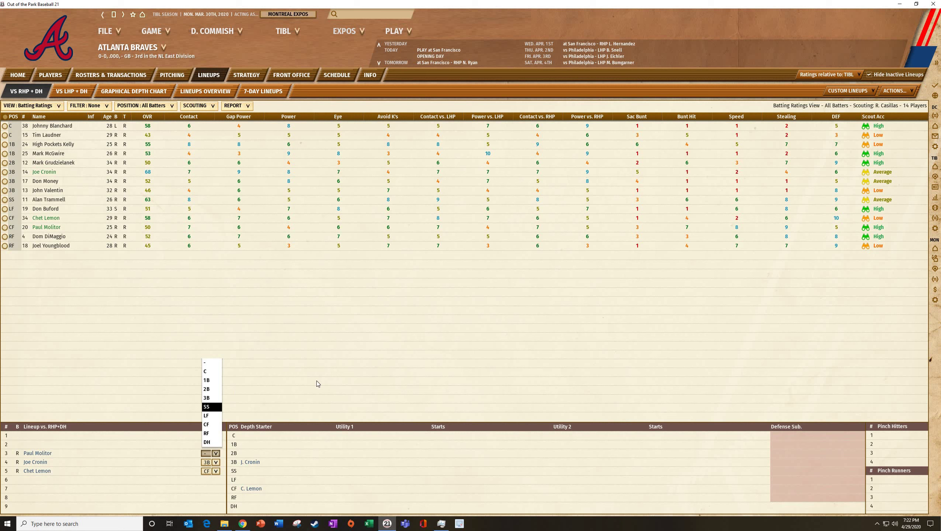
left_click(210, 389)
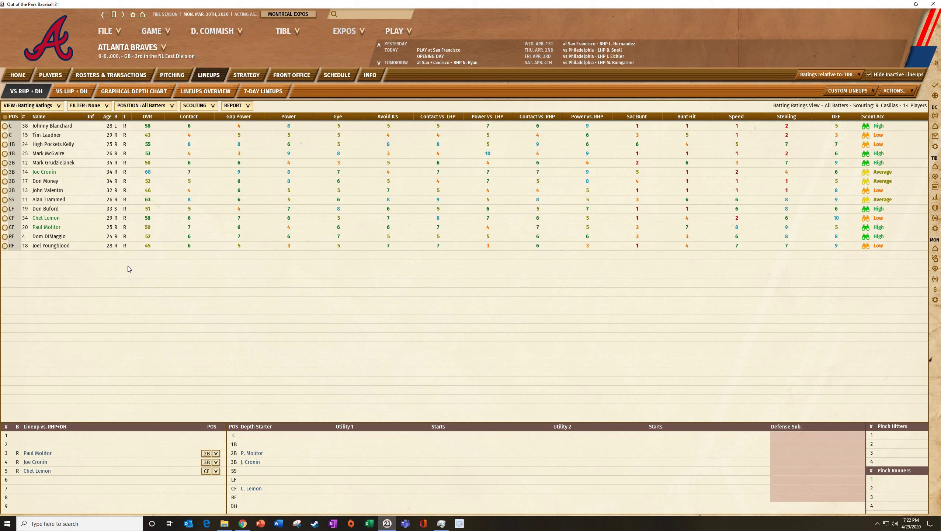
Bat Blanchard 6th, Youngblood 7th (RF), Trammell 2nd (SS), McGwire 8th (1B), and Kelly at DH.
left_click_drag(51, 126, 41, 480)
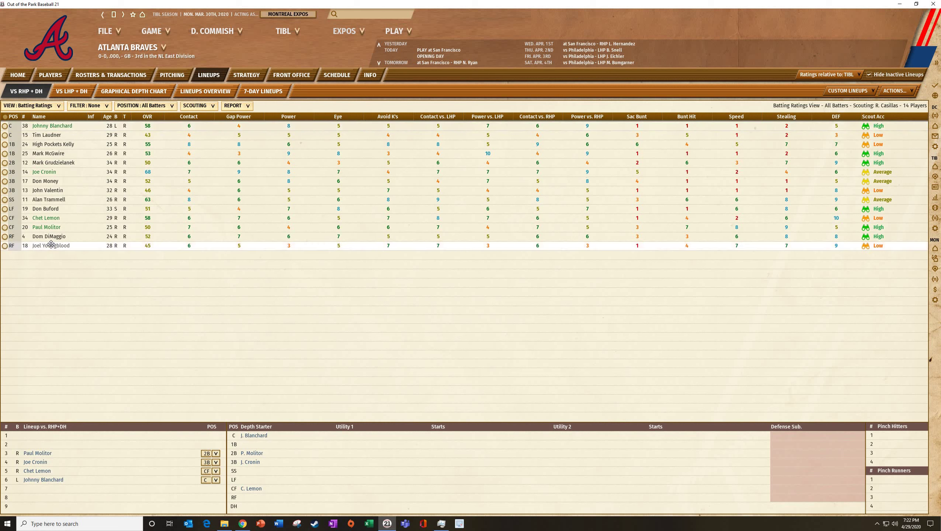
left_click_drag(51, 244, 45, 488)
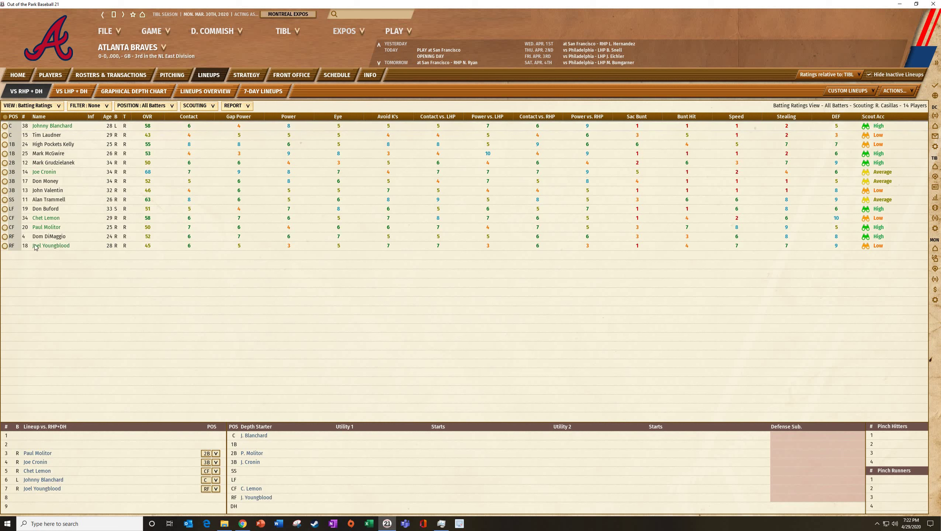
left_click_drag(59, 200, 85, 372)
left_click_drag(48, 163, 61, 207)
left_click_drag(49, 156, 187, 382)
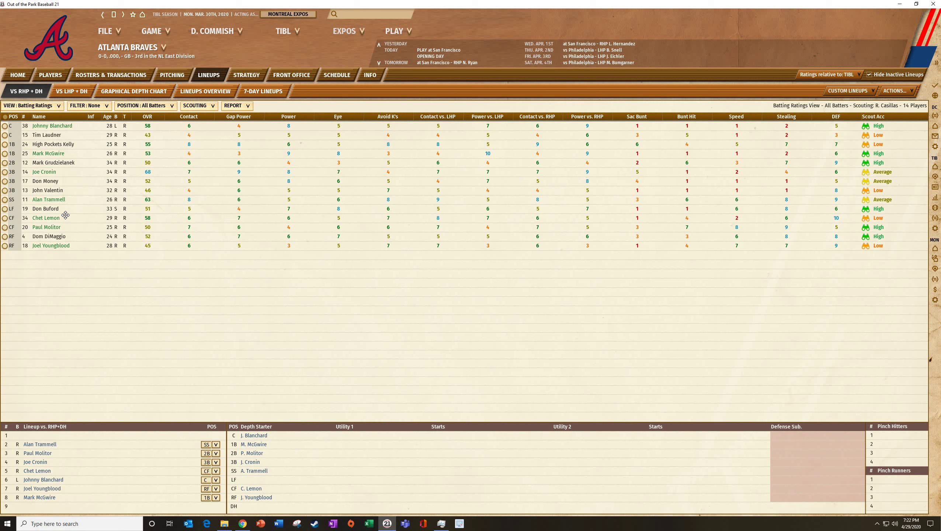
left_click_drag(53, 144, 138, 440)
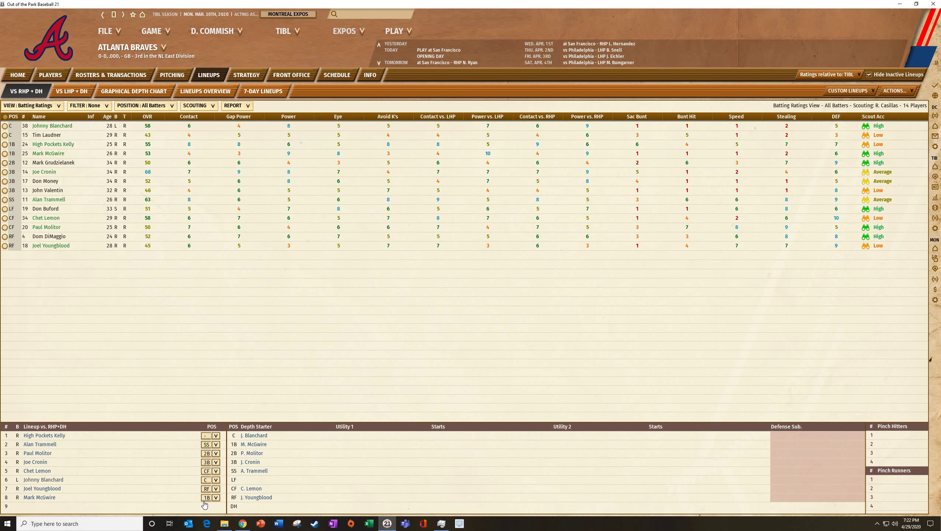
left_click(216, 435)
left_click(216, 426)
Add Don Buford ninth, then swap McGwire and Chet Lemon so Lemon leads off.
left_click_drag(44, 207, 44, 506)
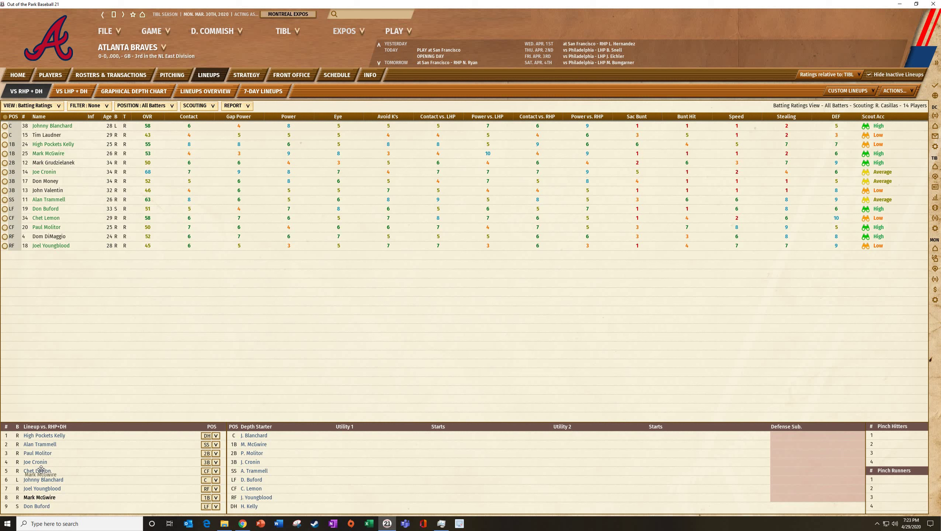
left_click_drag(50, 502, 45, 435)
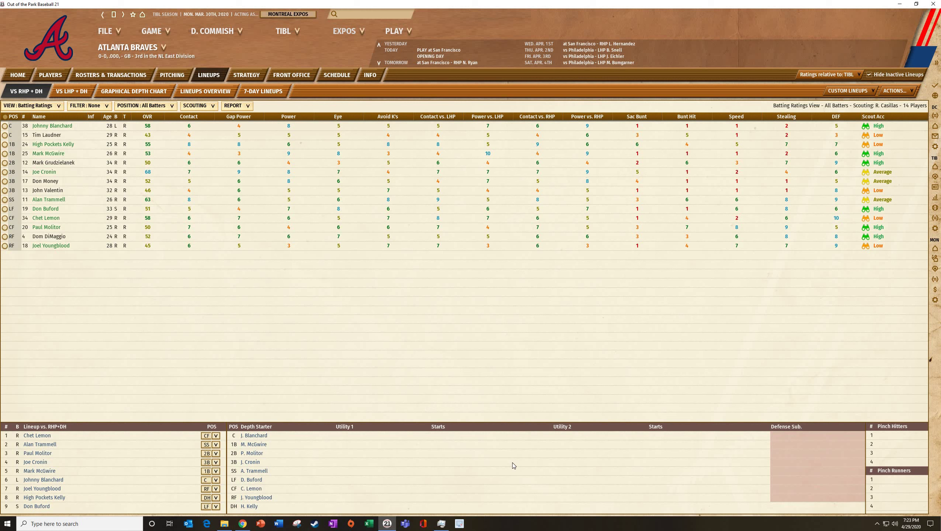
Make Tim Laudner the C Utility 1 backup and generate the RHP + DH depth chart.
left_click_drag(46, 134, 354, 435)
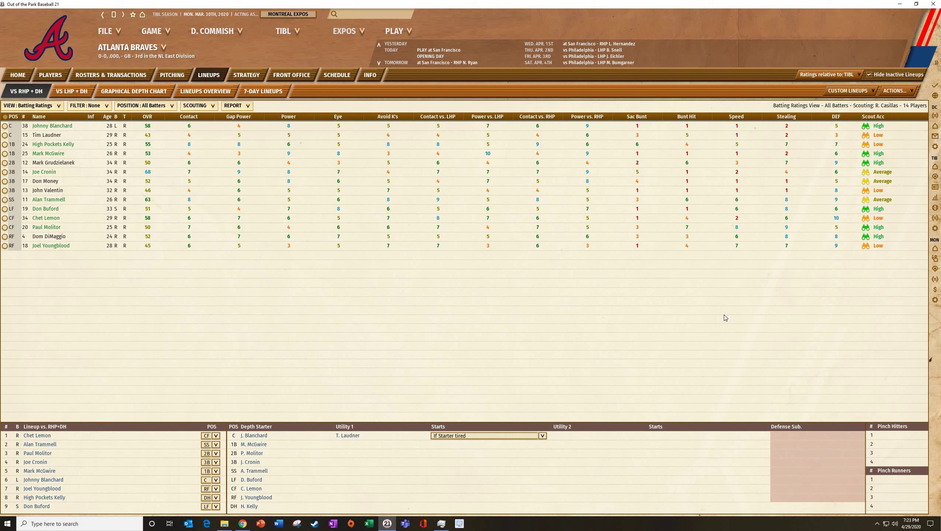
left_click(899, 91)
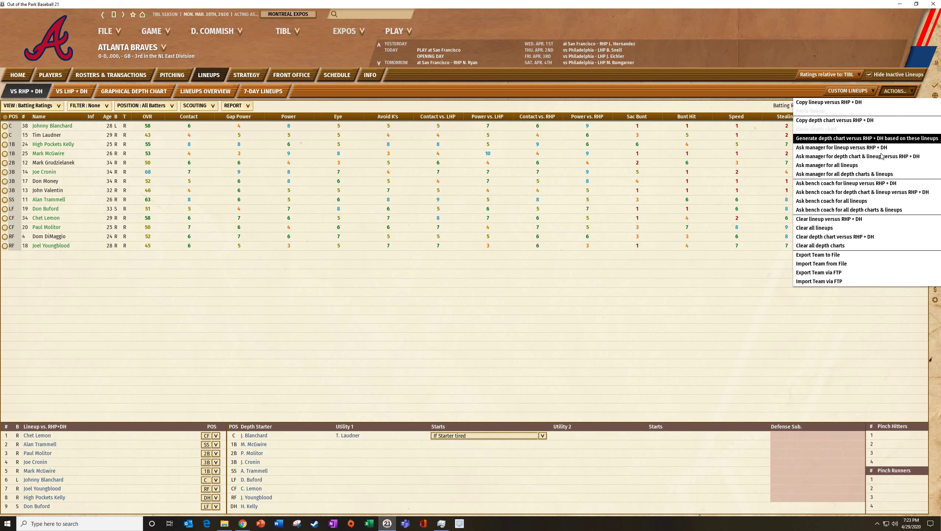
left_click(882, 138)
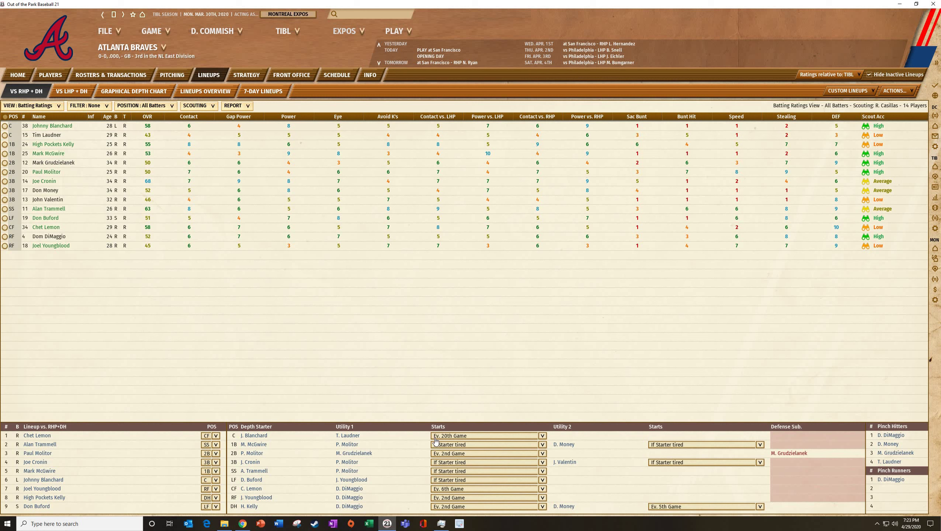
Set C and 2B backups to start 'If Starter tired' and the RF backup to 'Never'.
left_click(450, 436)
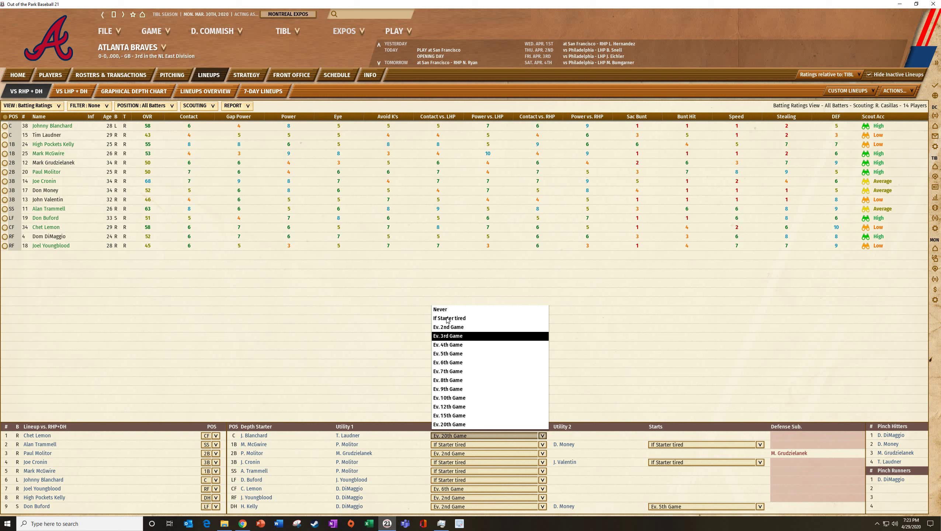
left_click(450, 319)
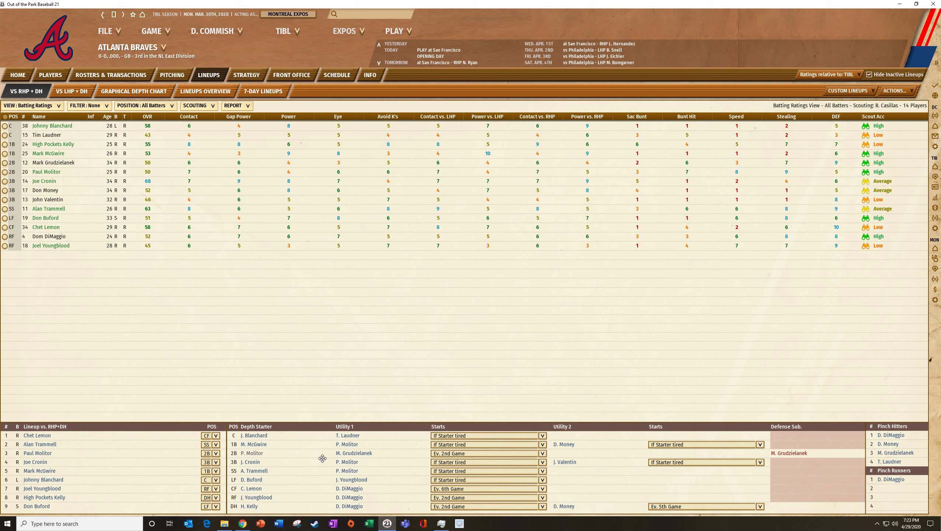
left_click(454, 454)
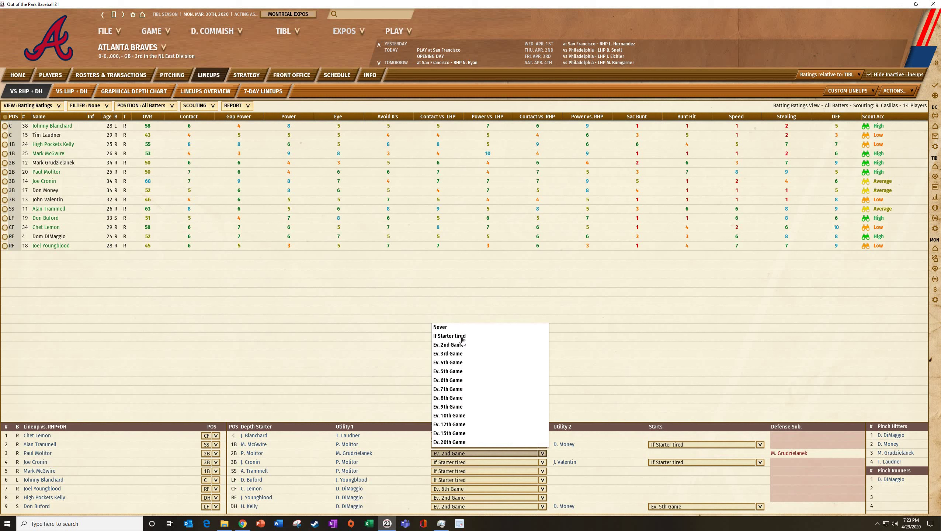
left_click(463, 336)
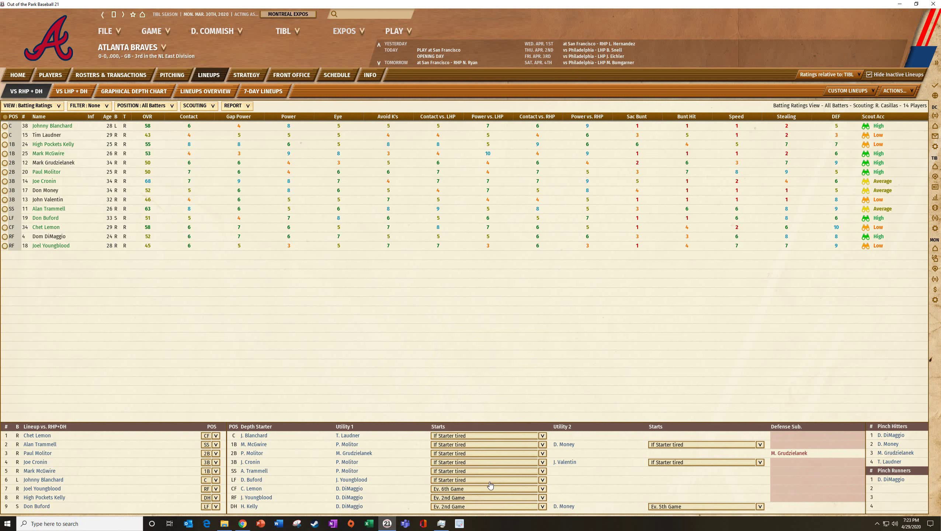
left_click(462, 497)
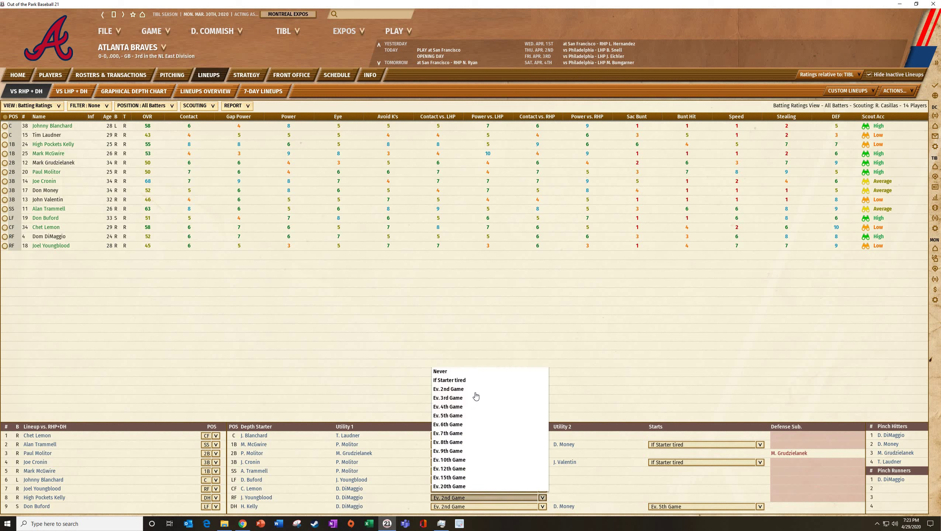
left_click(454, 373)
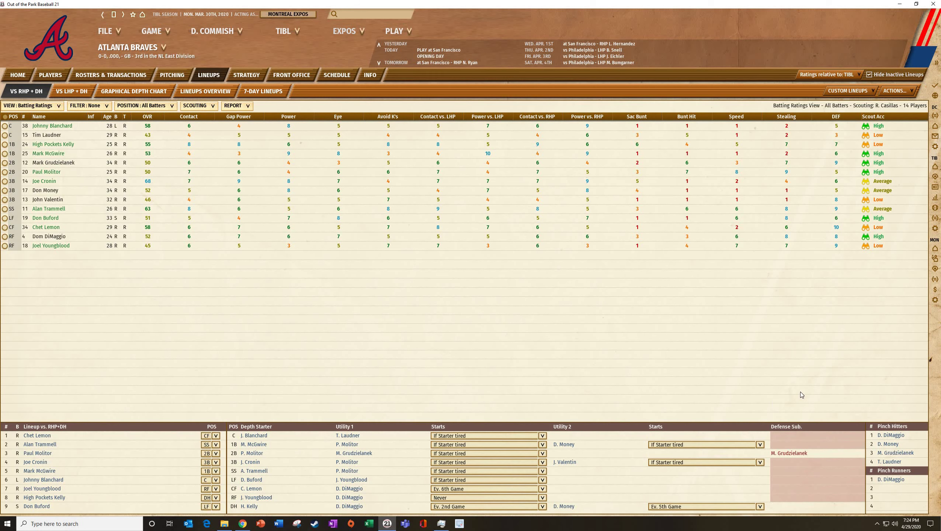
Copy the VS RHP + DH lineup and paste it into the VS LHP + DH lineup.
left_click(76, 92)
left_click(17, 91)
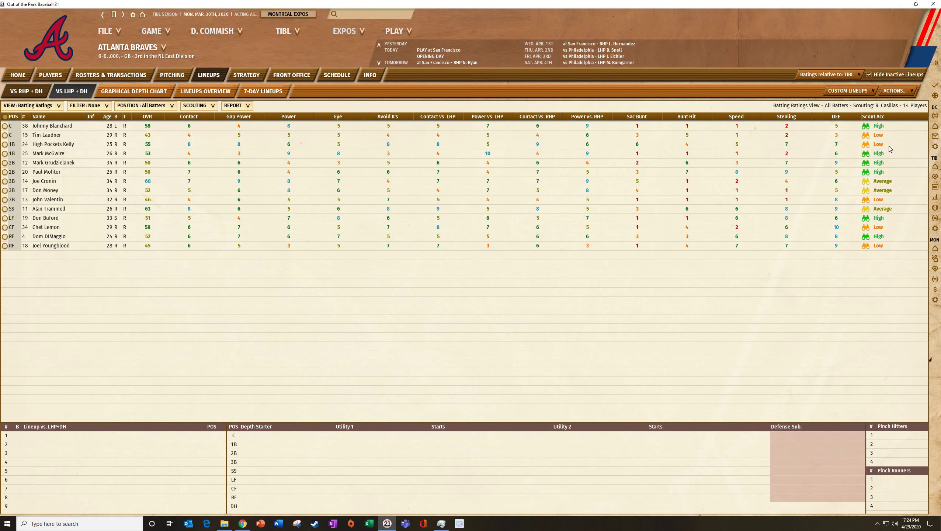
left_click(890, 93)
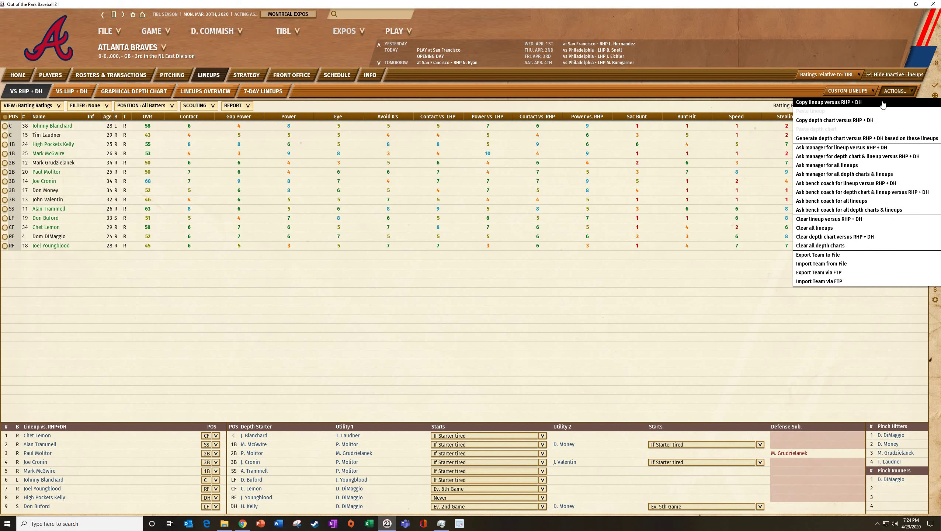
left_click(72, 94)
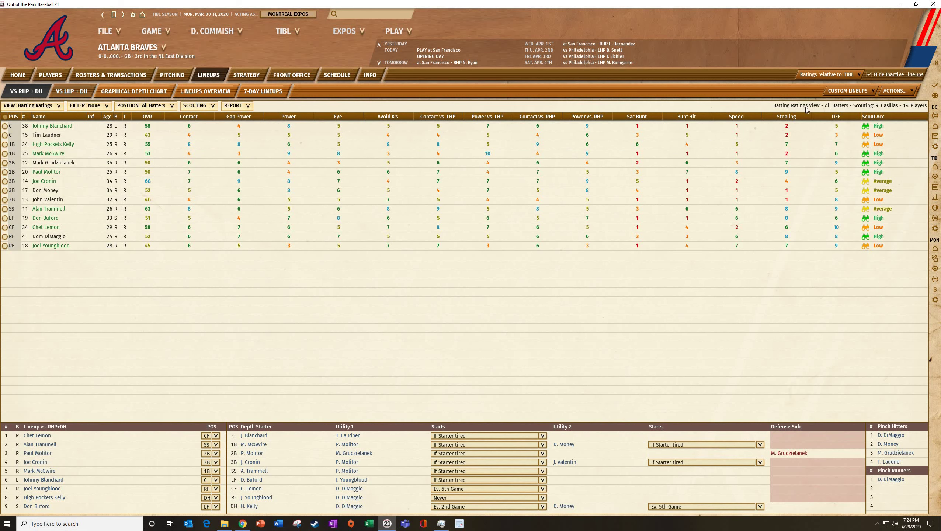
left_click(897, 91)
left_click(862, 156)
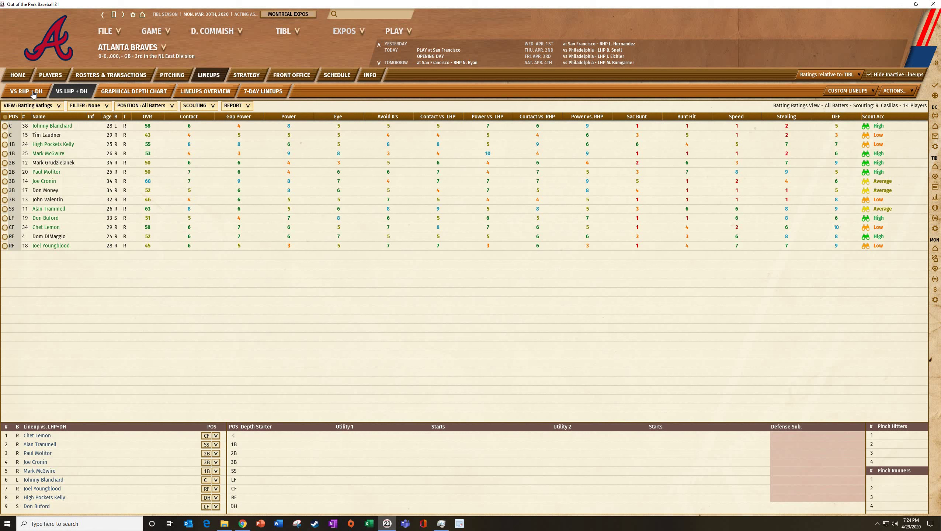
Copy the RHP depth chart and paste it into the LHP depth chart.
left_click(26, 91)
left_click(894, 91)
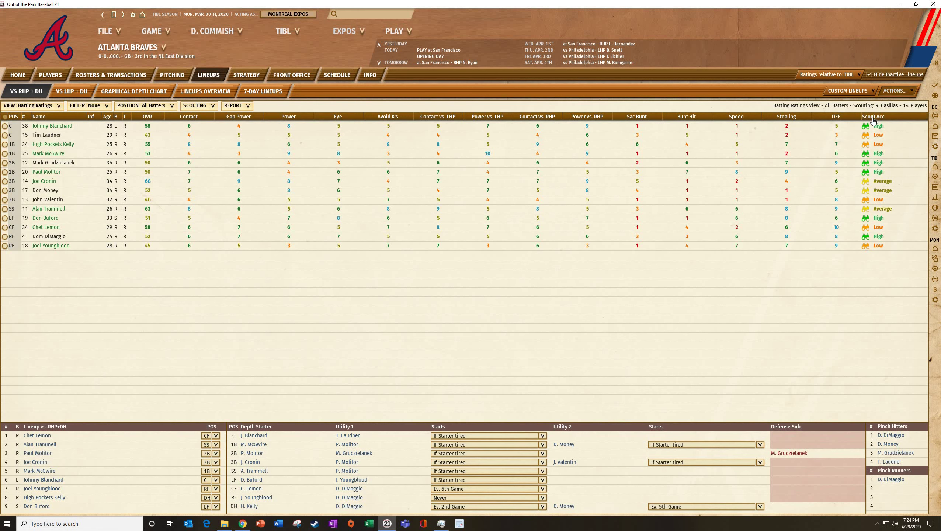
left_click(835, 120)
left_click(72, 91)
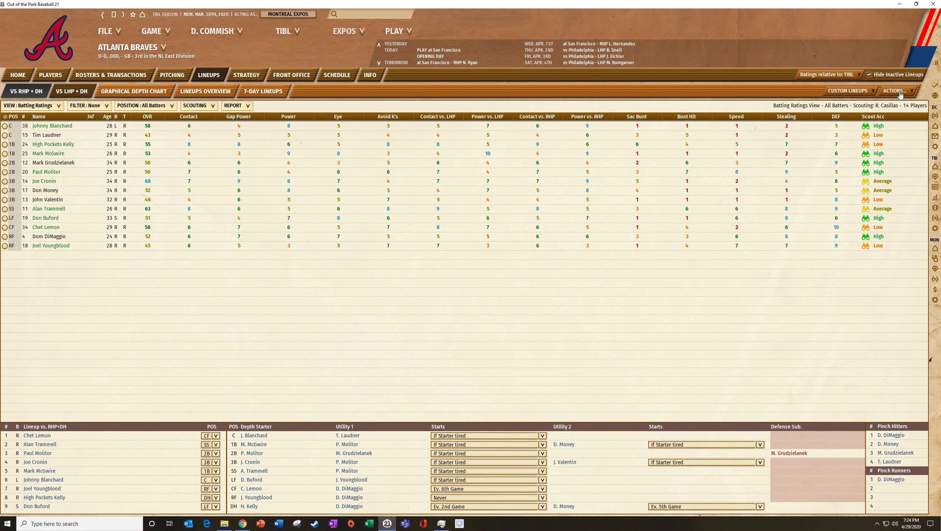
left_click(898, 90)
left_click(868, 130)
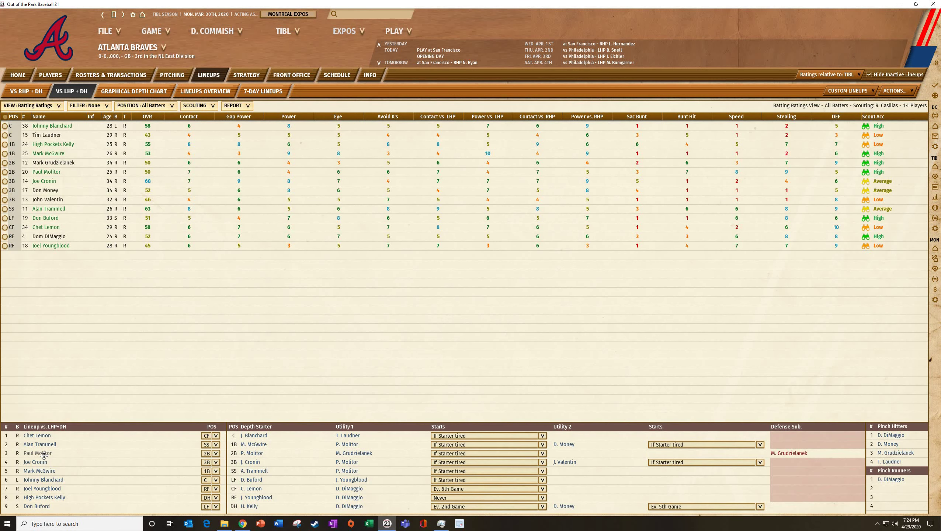
Move McGwire up to bat third and put John Valentin fourth, replacing Cronin.
left_click_drag(48, 471, 41, 453)
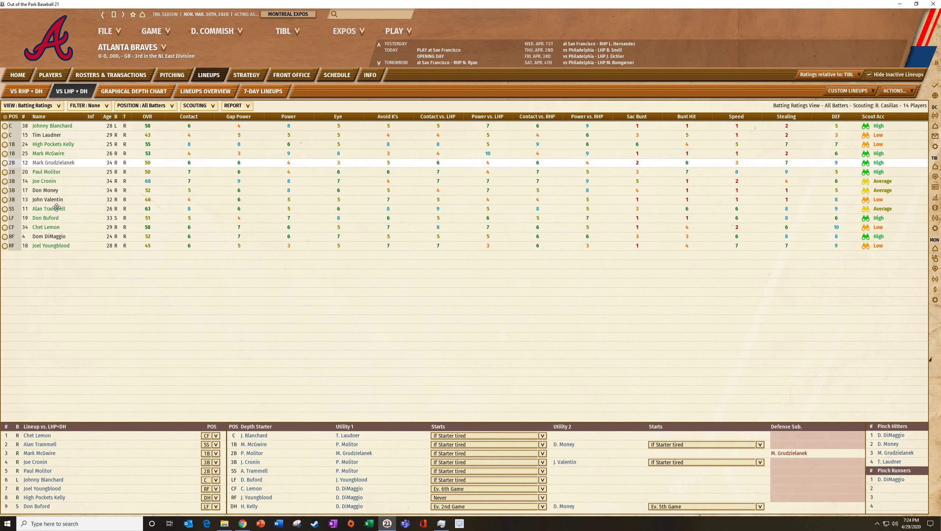
left_click_drag(49, 201, 148, 462)
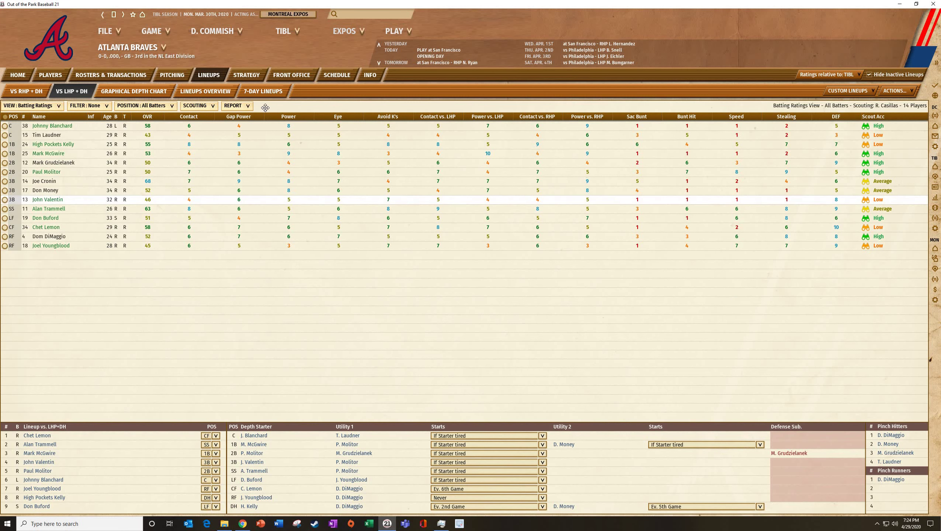
Set 'Use 7-day lineups' to YES and auto-fill all lineups.
left_click(264, 92)
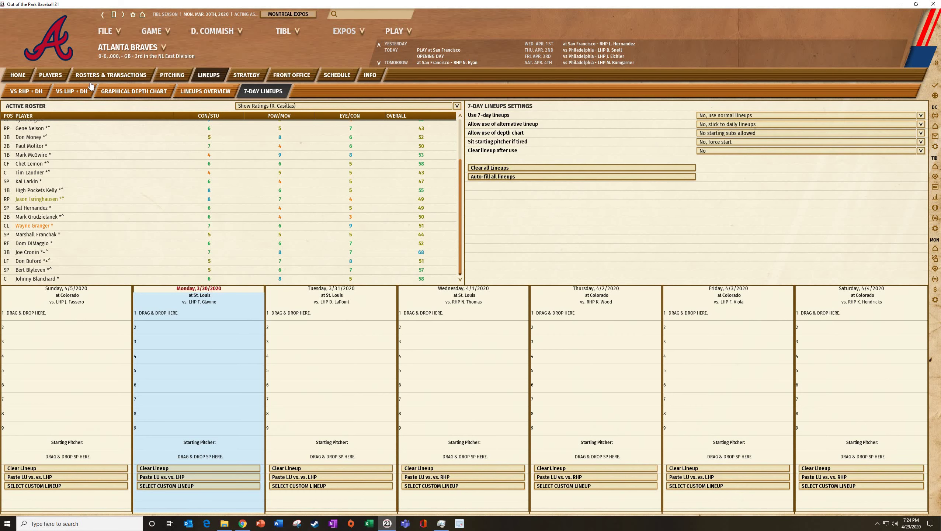
left_click(26, 91)
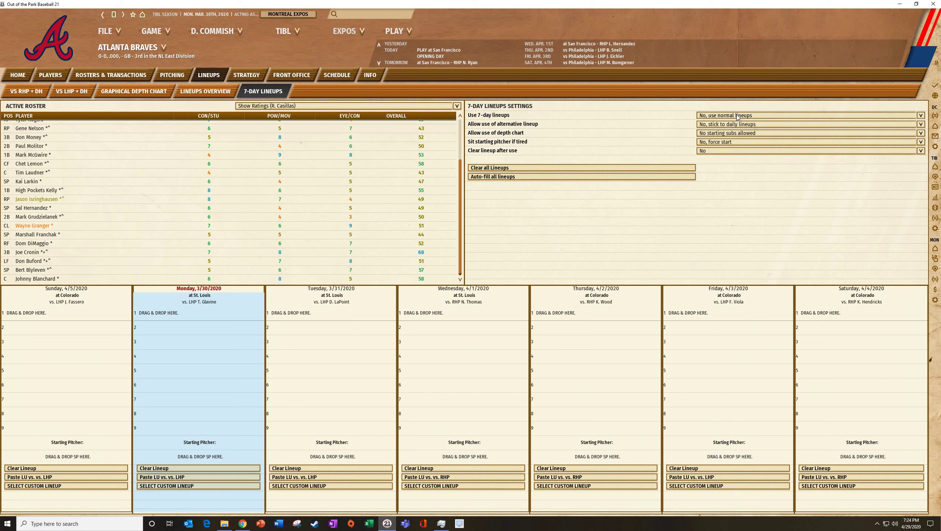
left_click(736, 116)
left_click(736, 126)
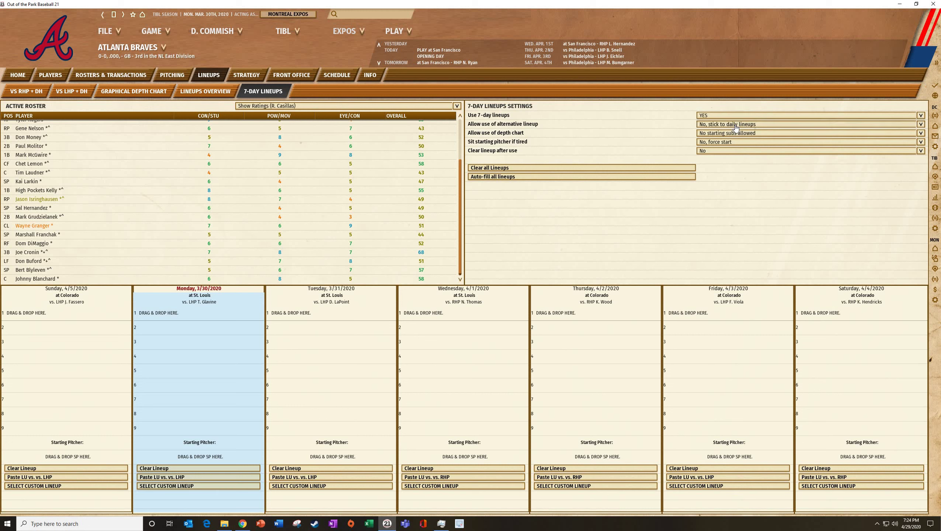
left_click(495, 177)
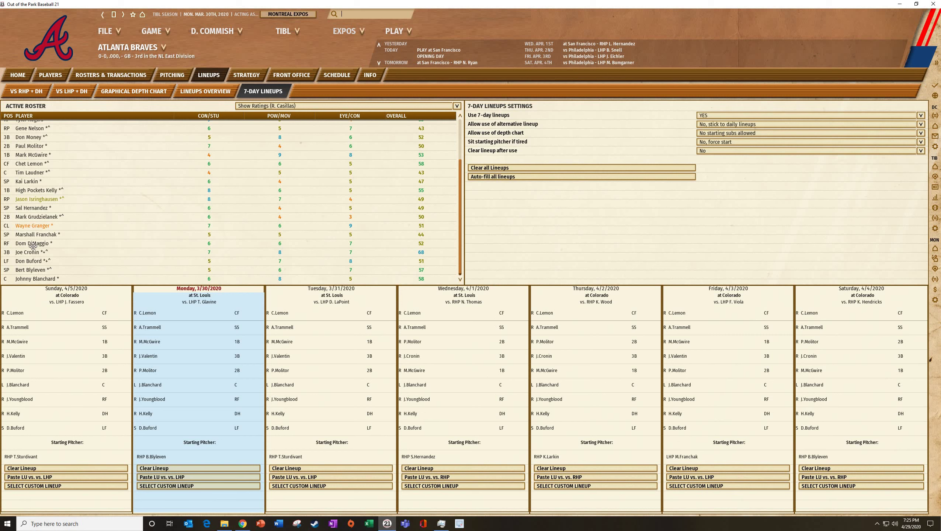
Put DiMaggio in right, Laudner at catcher and Valentin at short in Wednesday's lineup.
left_click_drag(31, 244, 74, 156)
scroll(40, 203, "up", 1)
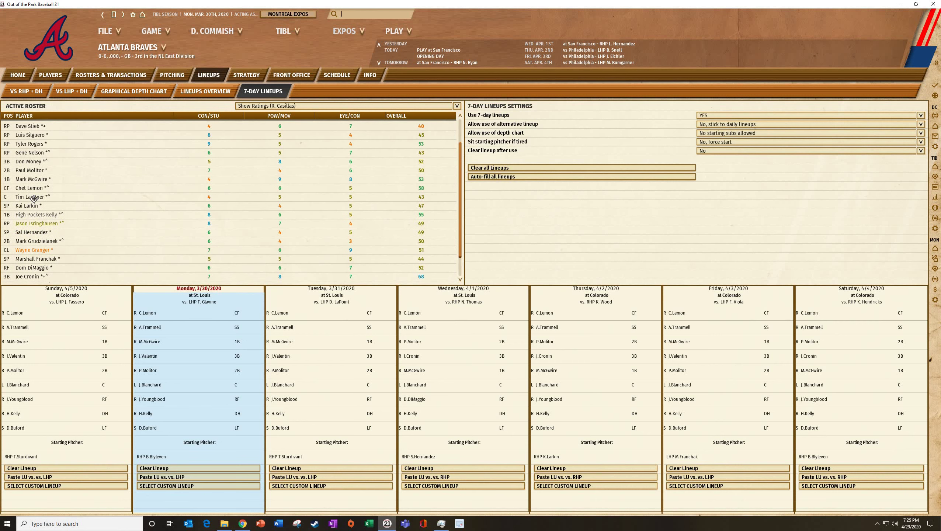
left_click_drag(33, 198, 426, 329)
scroll(95, 244, "down", 1)
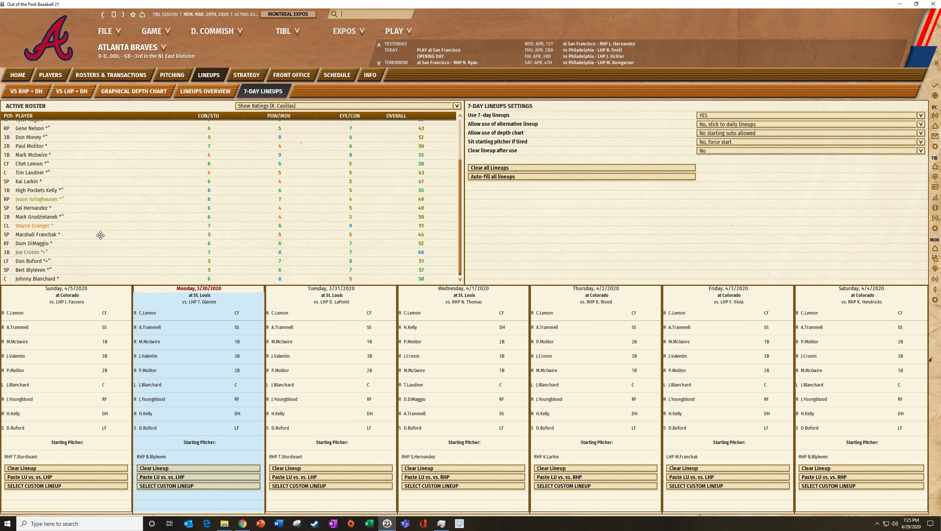
left_click(7, 116)
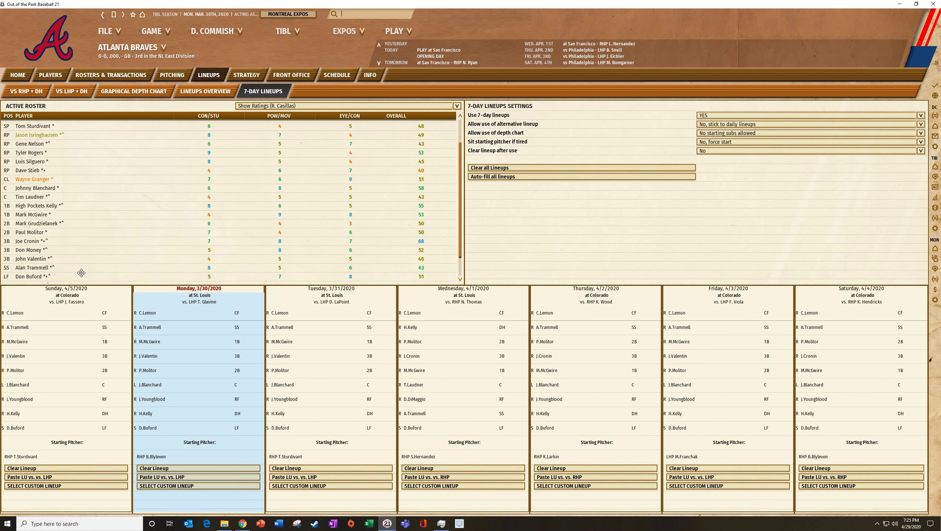
scroll(52, 229, "down", 1)
left_click_drag(36, 234, 439, 414)
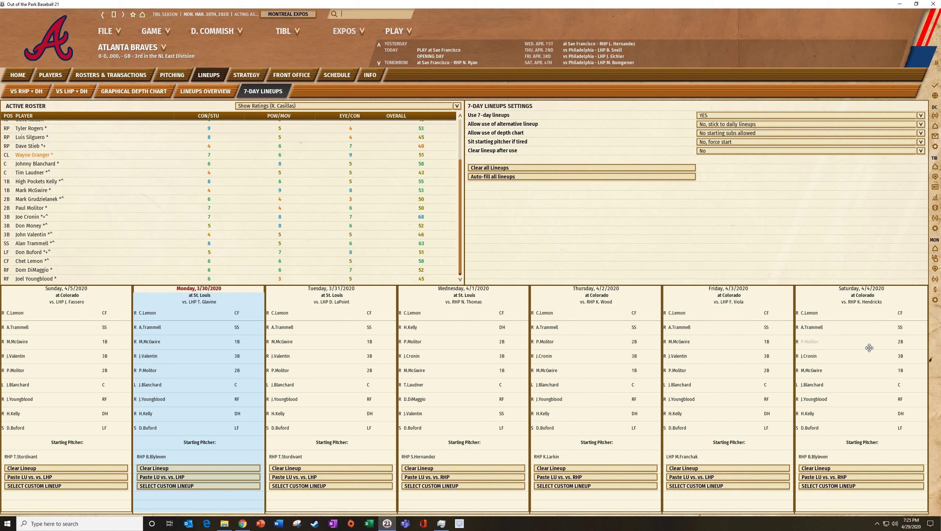
mouse_move(869, 348)
left_click_drag(134, 162, 134, 163)
Save the Braves' vs-RHP + DH lineup as the custom lineup R1.
left_click(26, 91)
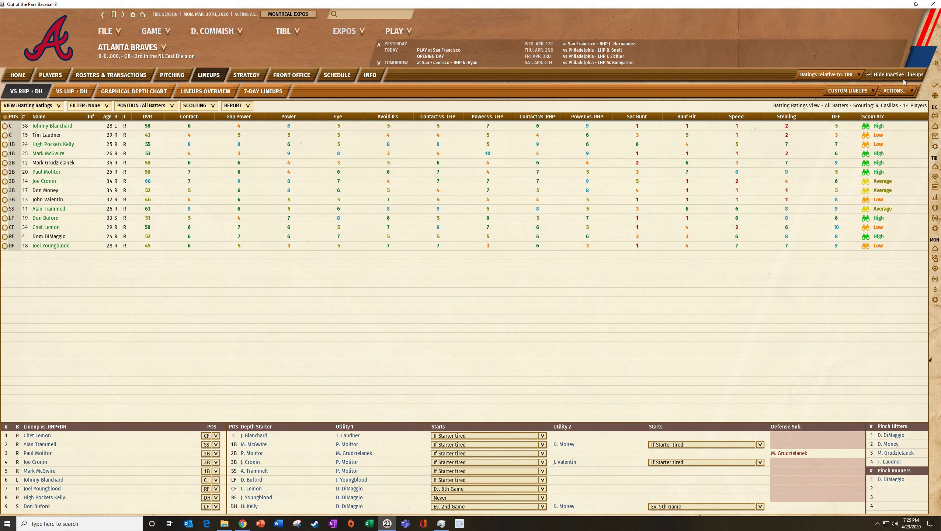
left_click(862, 95)
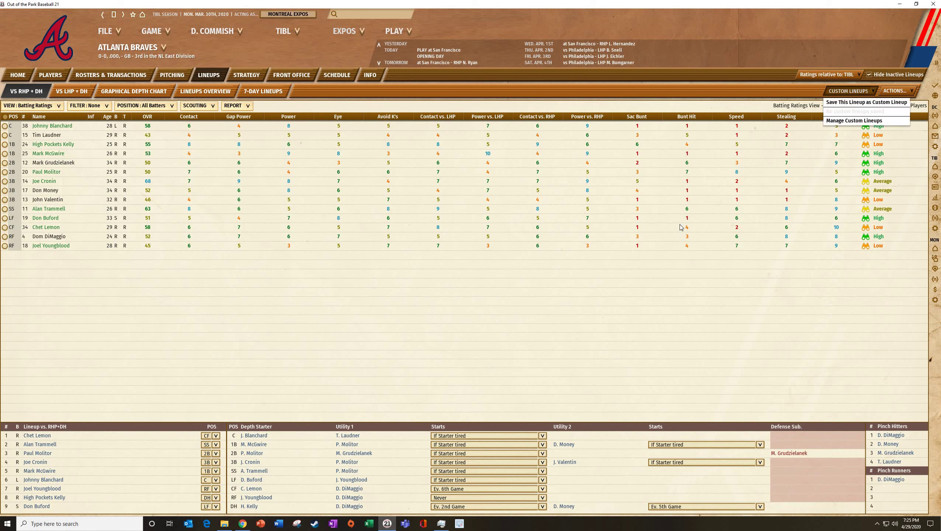
key("Return")
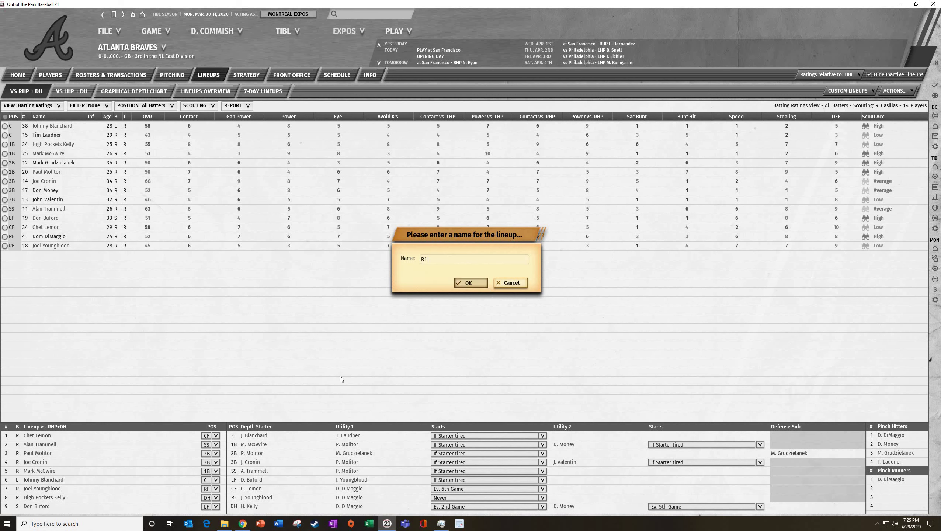
key("Return")
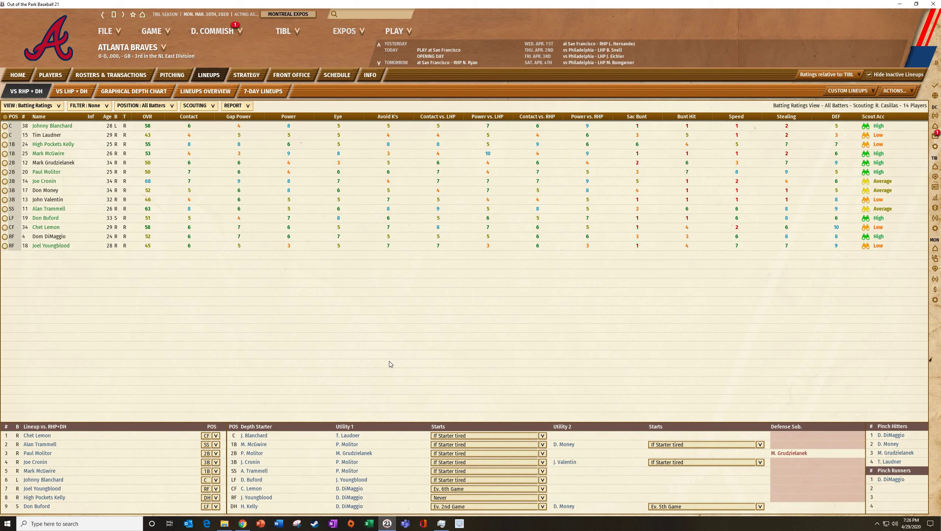
Add DiMaggio in right and Laudner at catcher to the vs-RHP lineup, saving it as R2.
left_click_drag(48, 237, 46, 490)
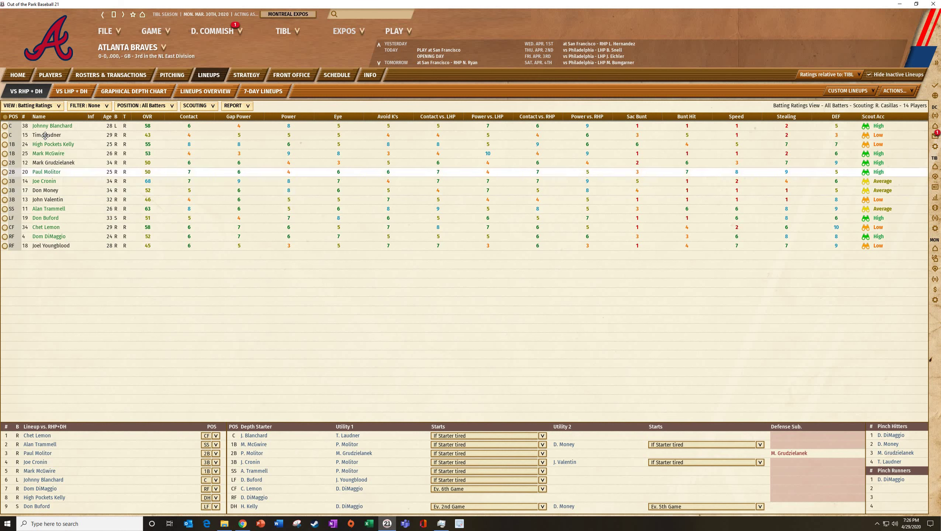
left_click_drag(52, 135, 55, 445)
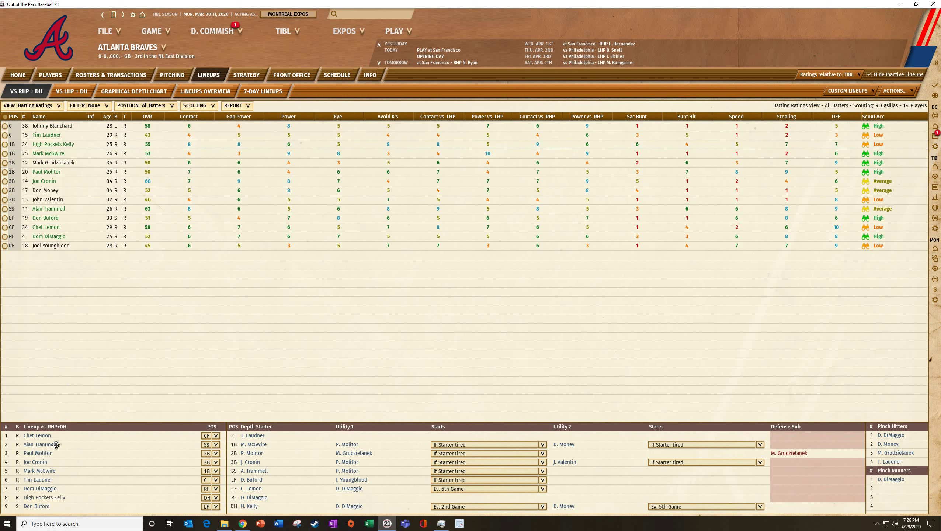
left_click(863, 91)
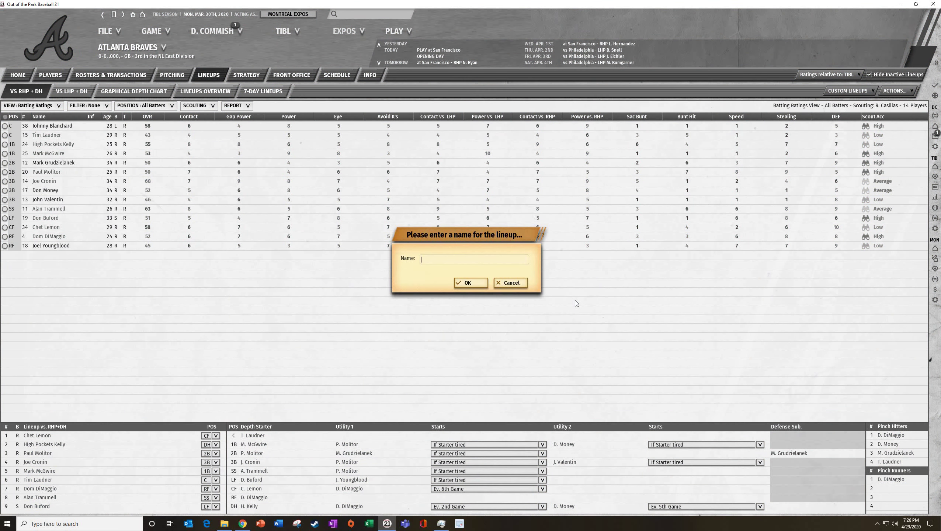
type("R2")
left_click(467, 283)
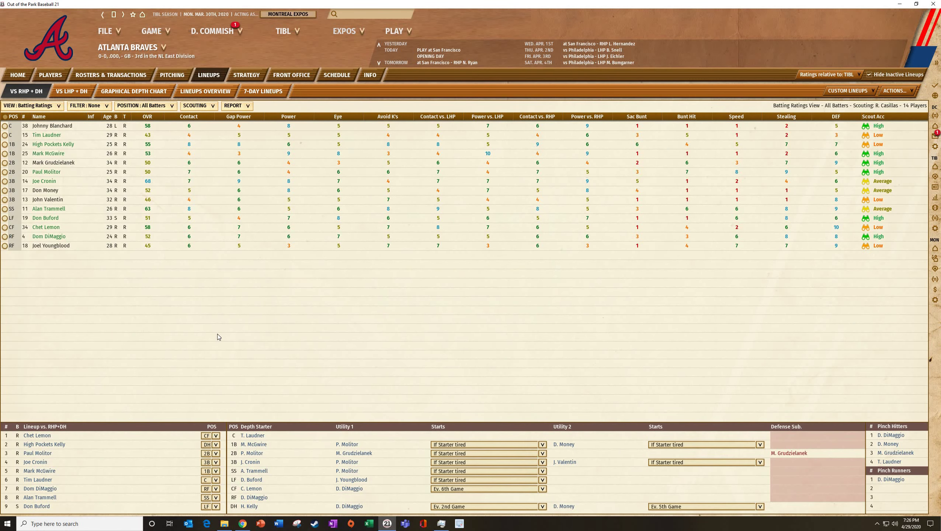
In the 7-day lineups, assign the R2 custom lineup to Friday's and Saturday's games.
left_click(282, 92)
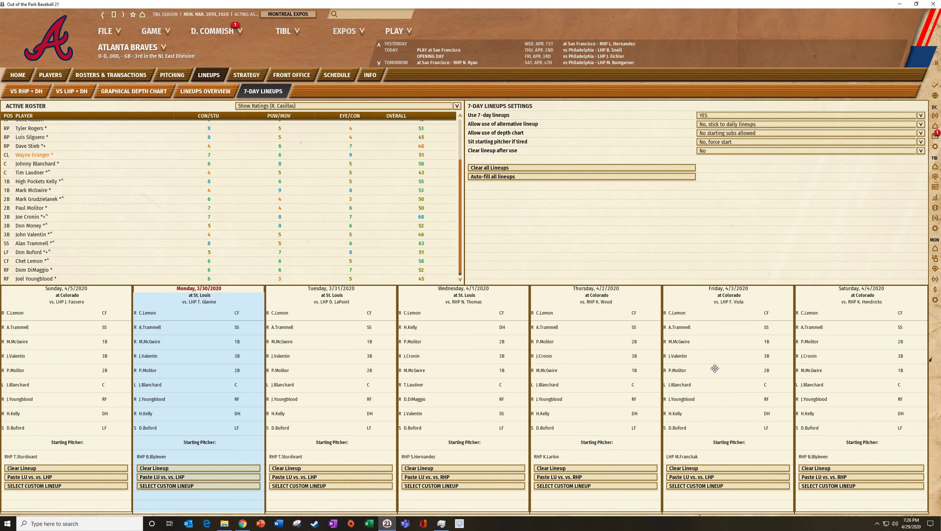
left_click(708, 486)
left_click(699, 470)
left_click(829, 486)
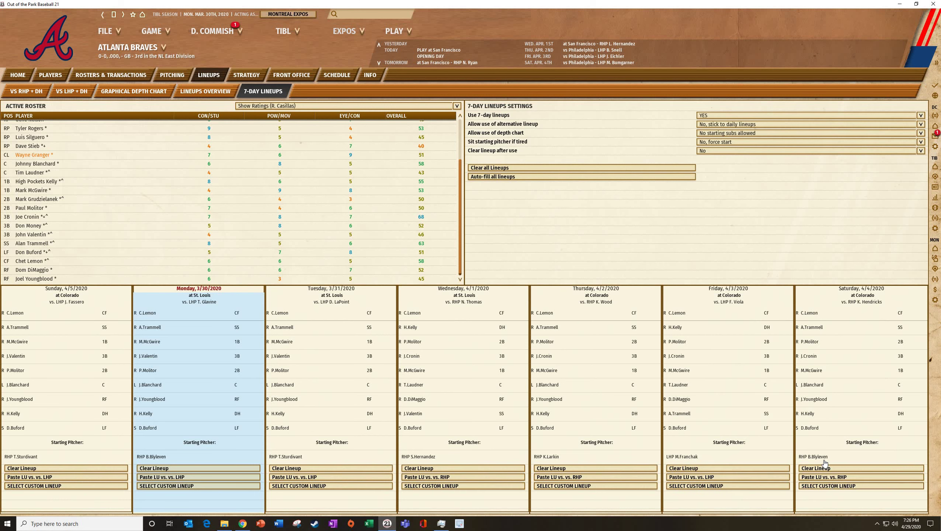
left_click(824, 465)
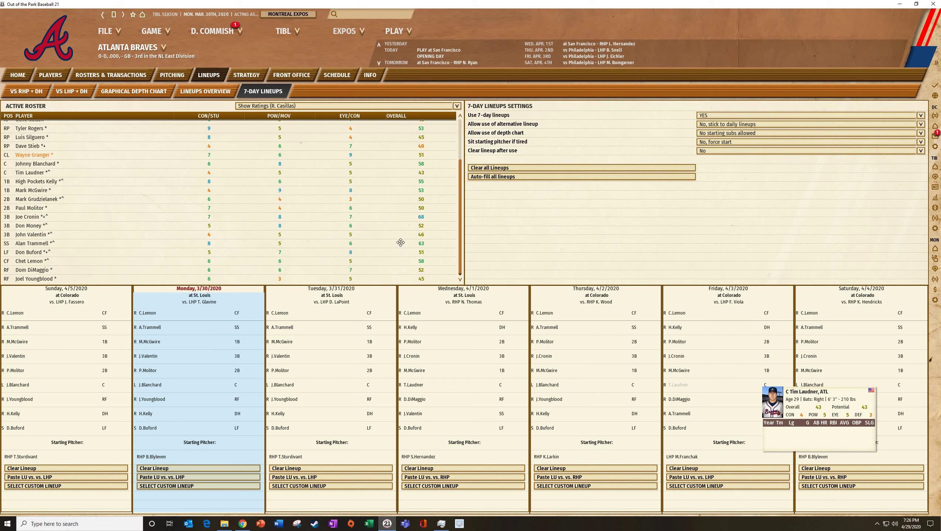
From the vs-LHP + DH lineup, ask the bench coach for all depth charts and lineups.
left_click(26, 92)
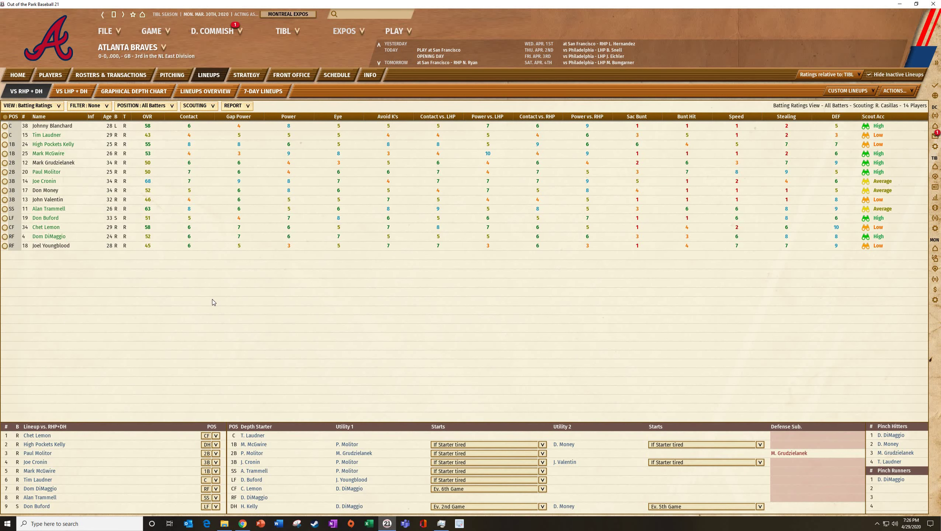
left_click(72, 91)
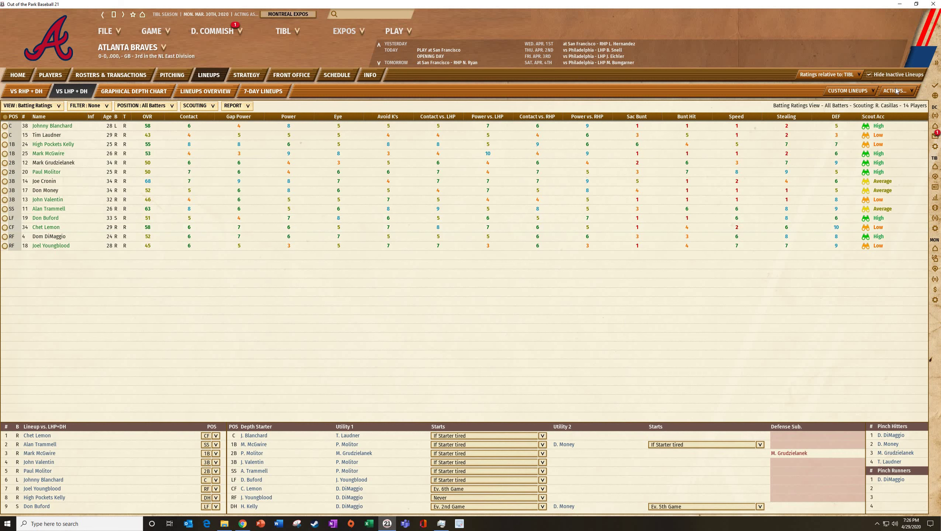
left_click(913, 90)
left_click(858, 210)
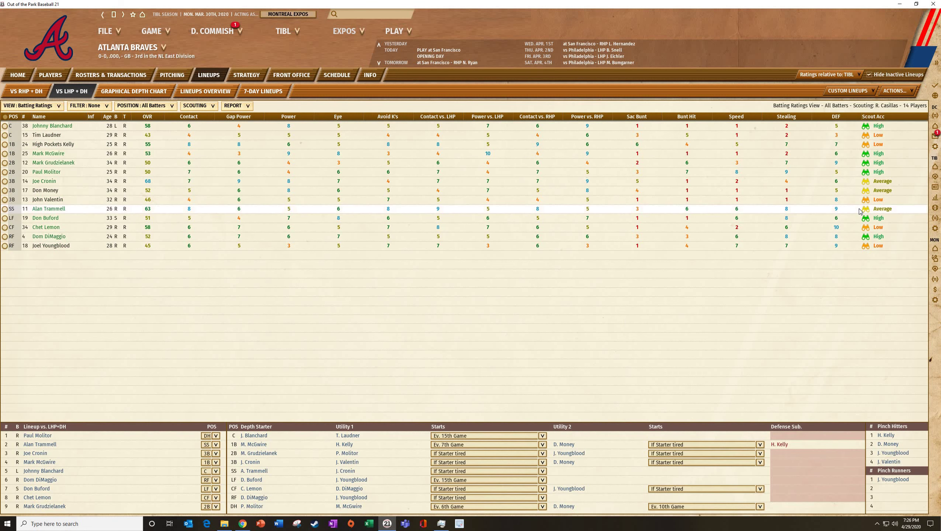